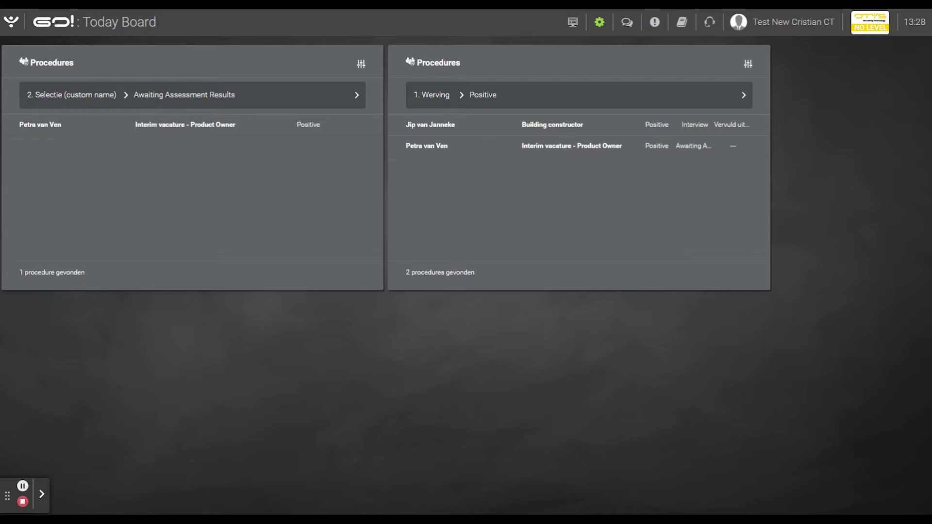
Step: Open the standard document "Stiply velden" in the Documenten module
click(15, 18)
click(157, 154)
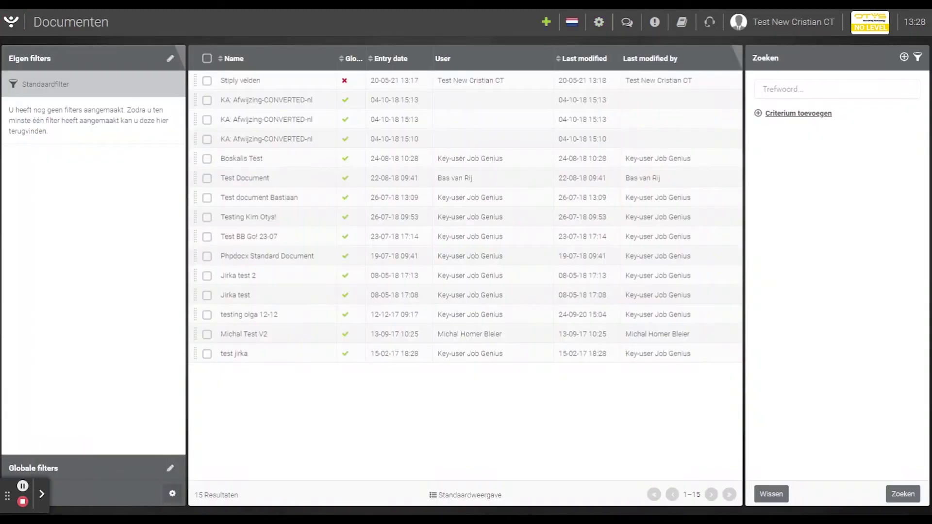
click(256, 84)
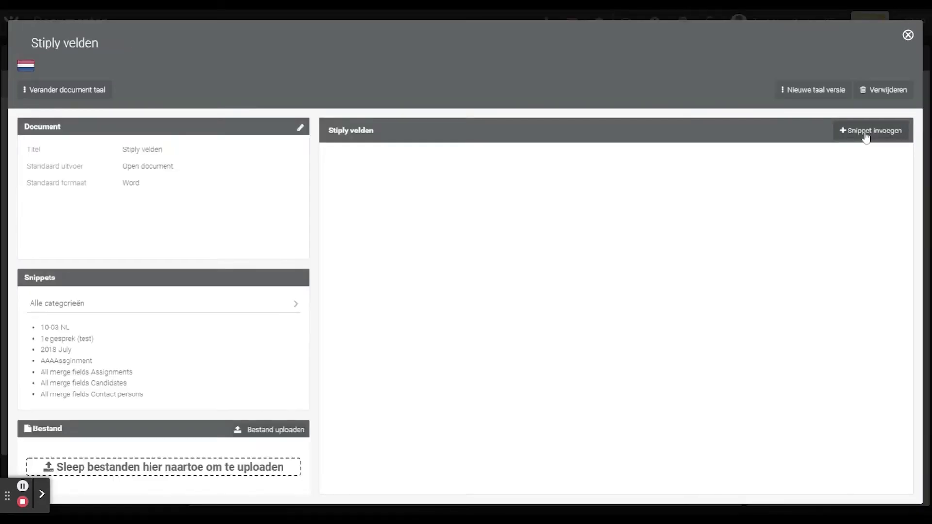
Step: Insert a new snippet headed "Tekst" containing three separate lines: "Naam:", "Datum:" and "Handtekening:"
click(866, 137)
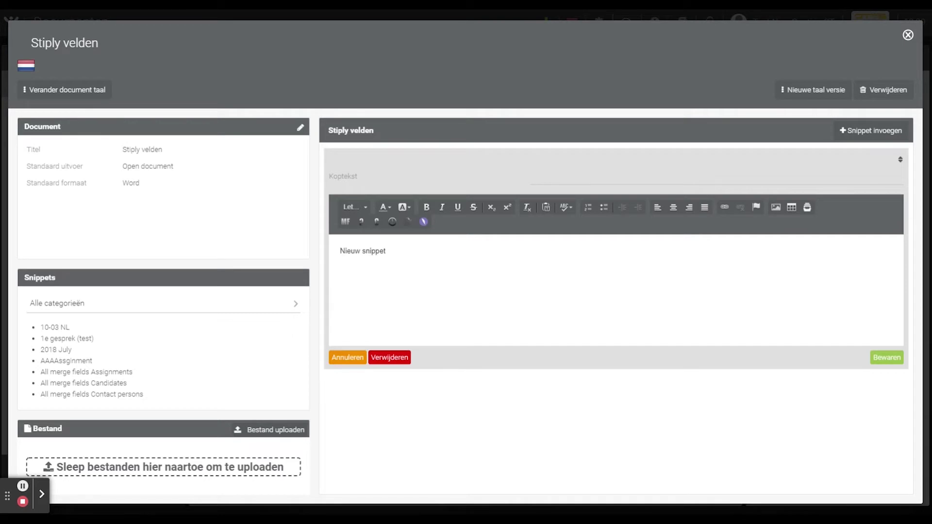
click(577, 178)
text(Tekst)
triple_click(362, 251)
text(Naam:)
key(Return)
text(Datum)
key(Return)
text(Handtekening:)
key(Up)
text(:)
Step: Add a mandatory Stiply field of type Tekst named "naam" after "Naam:" in the snippet
click(380, 252)
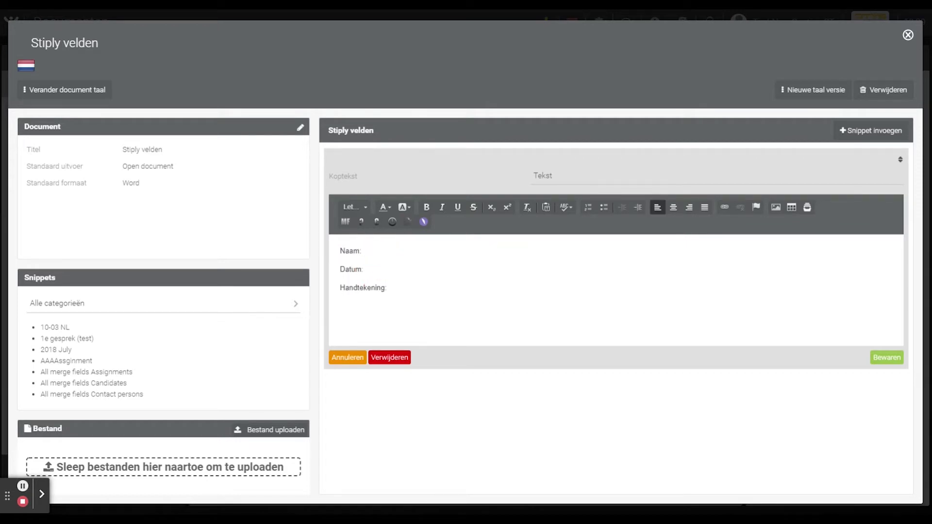
click(425, 224)
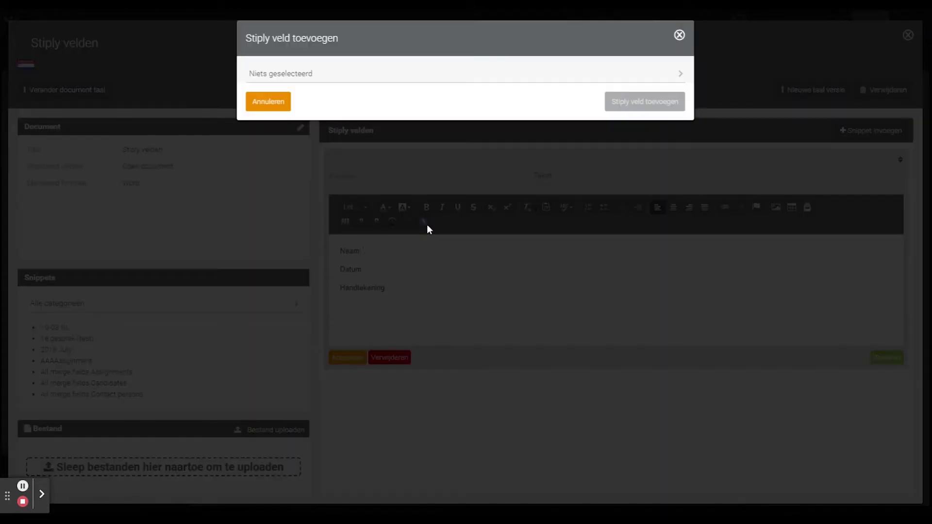
click(451, 77)
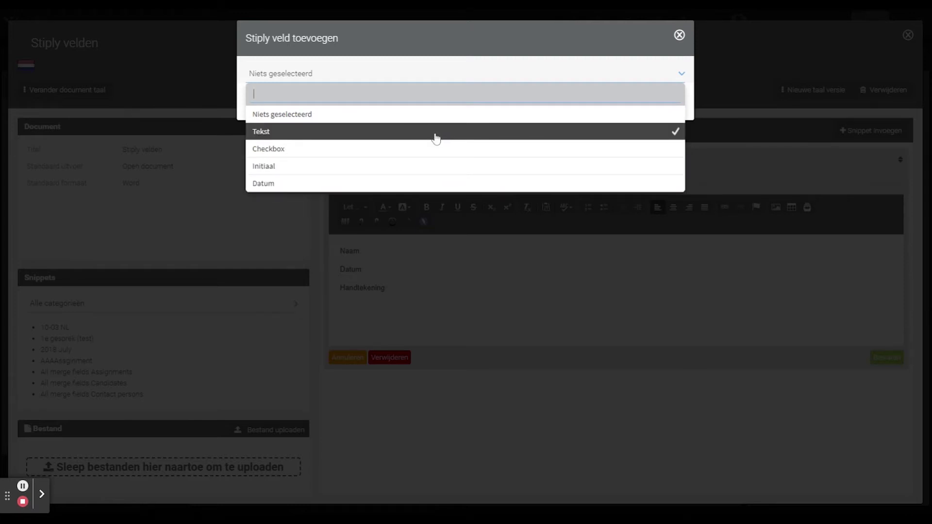
click(436, 139)
click(424, 106)
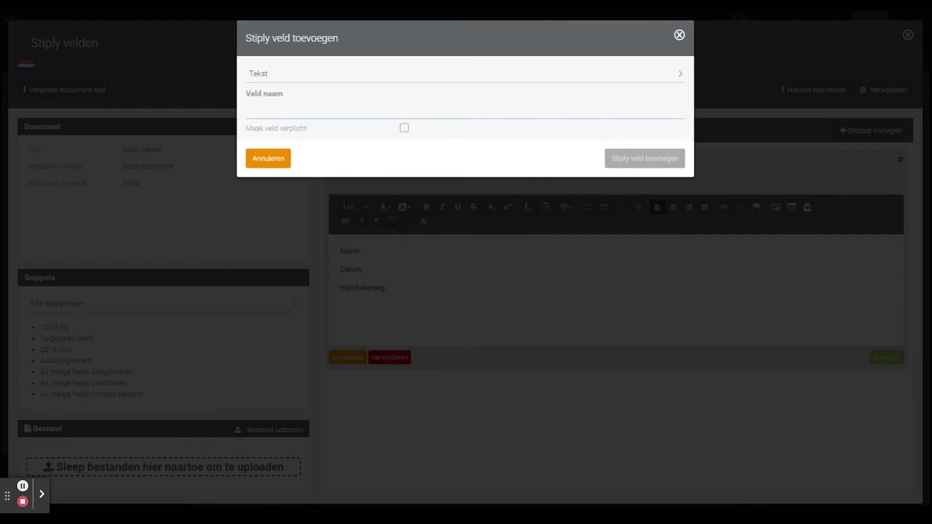
text(naam)
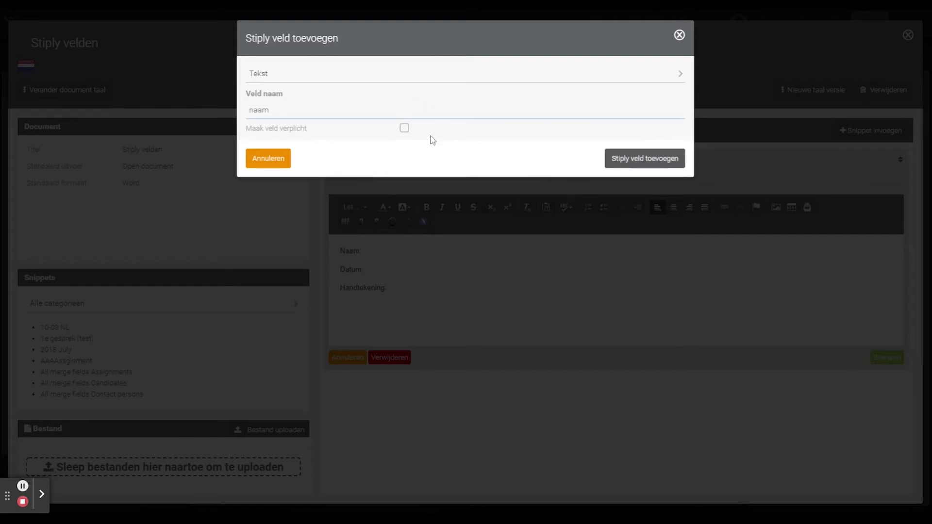
click(404, 130)
click(641, 160)
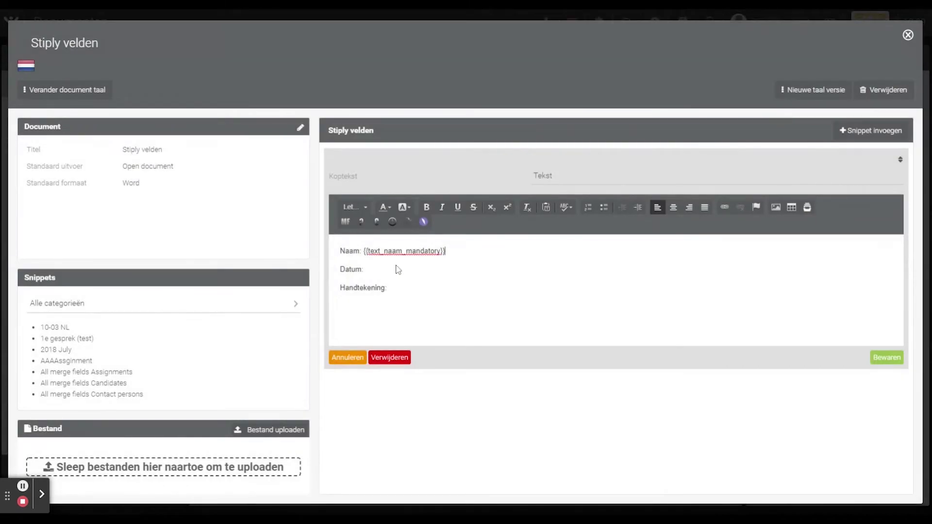
Step: Add an optional Stiply field of type Datum named "datum" after "Datum:" in the snippet
click(398, 269)
click(423, 222)
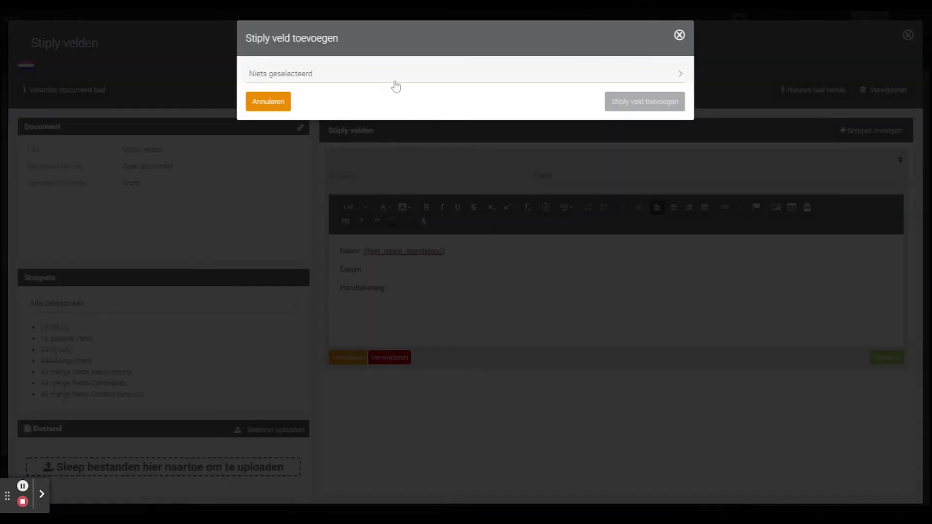
click(395, 79)
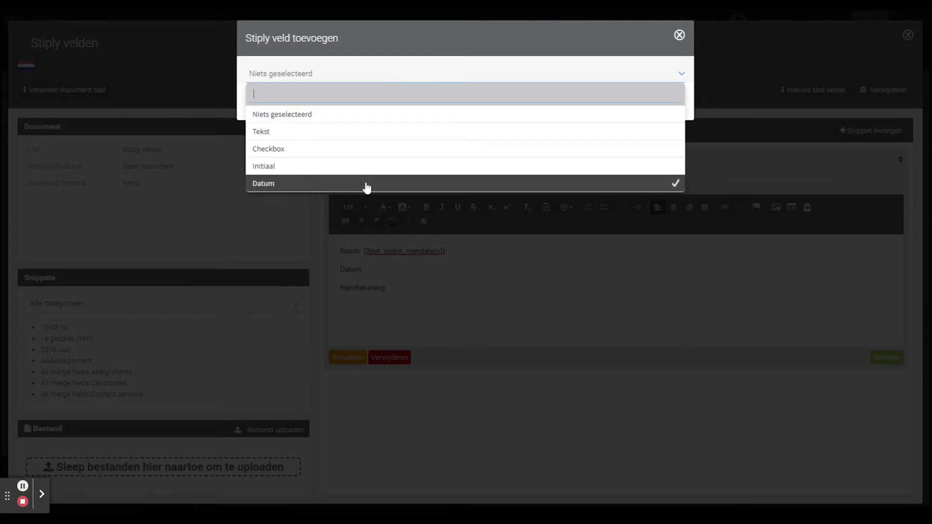
click(366, 184)
click(553, 100)
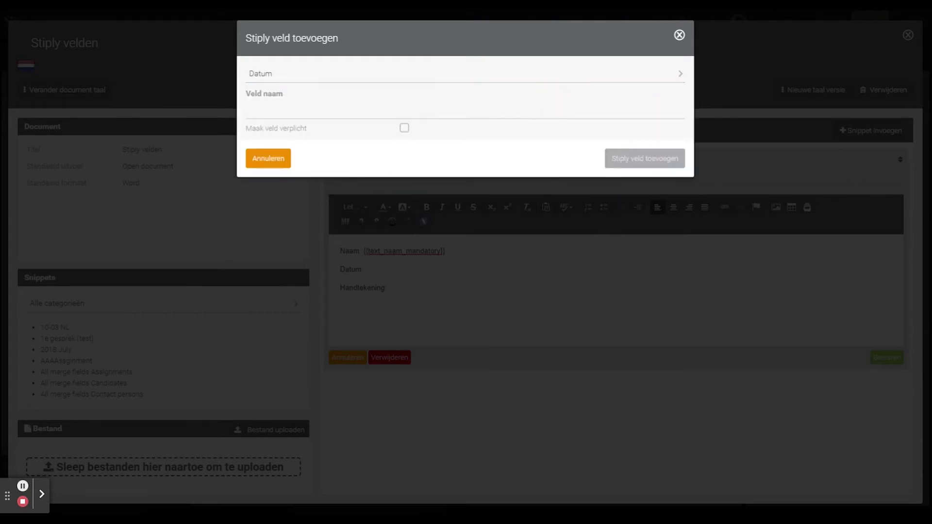
text(datum)
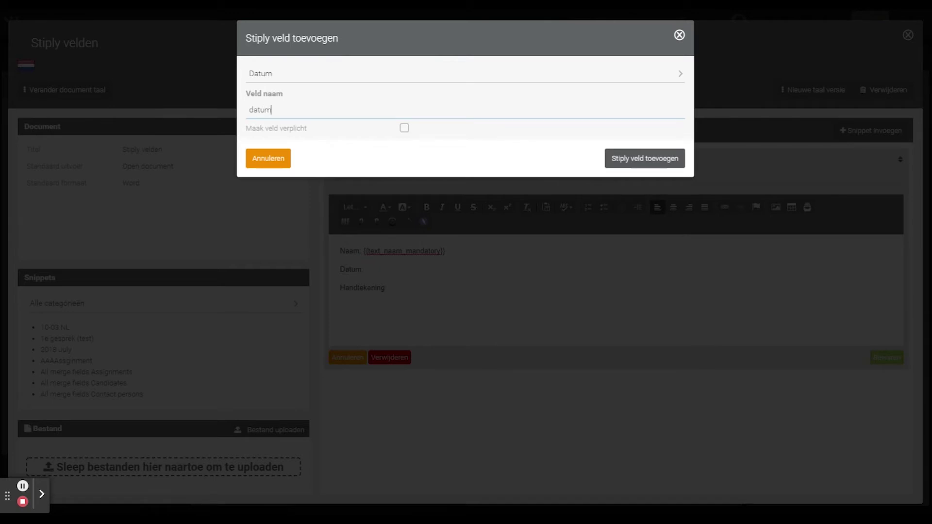
click(644, 160)
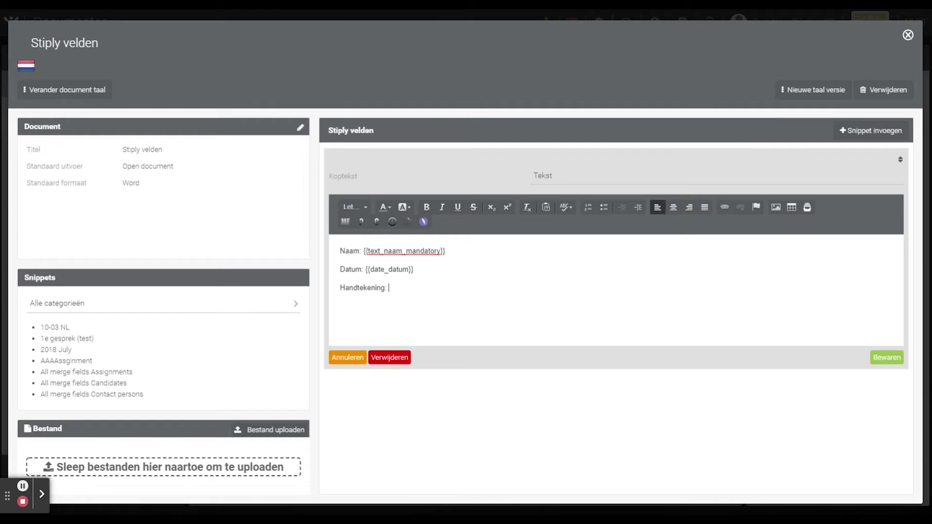
Step: Add a digital signature for signer "kandidaten" after "Handtekening:", then save the snippet and close the document
click(408, 291)
click(408, 225)
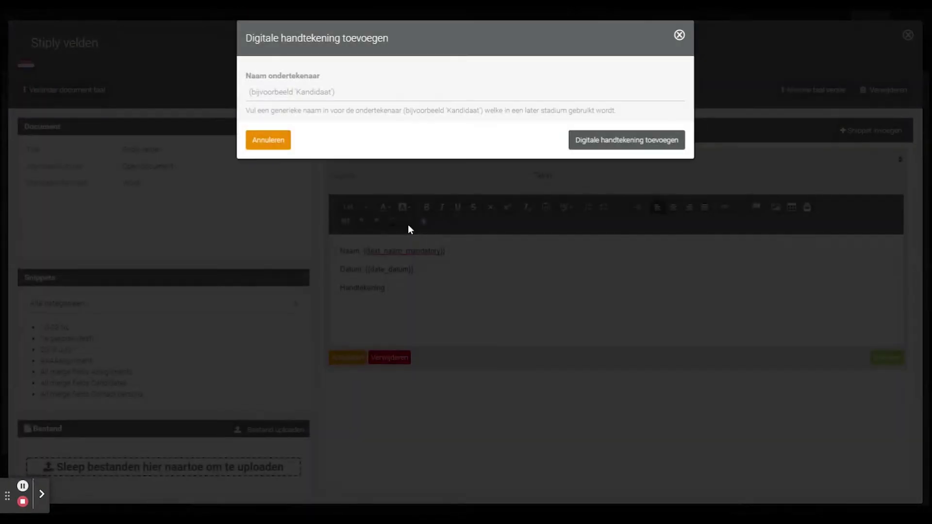
click(437, 92)
text(kandidaten)
click(588, 143)
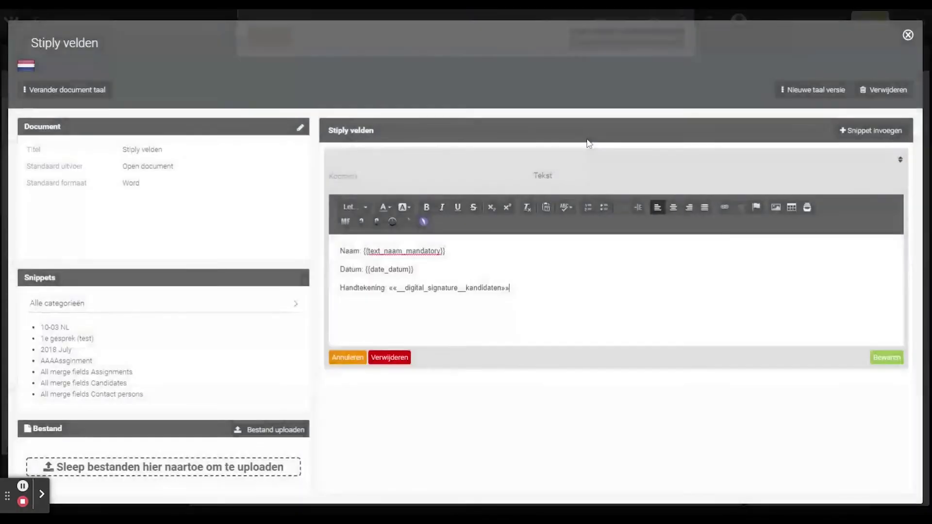
click(887, 358)
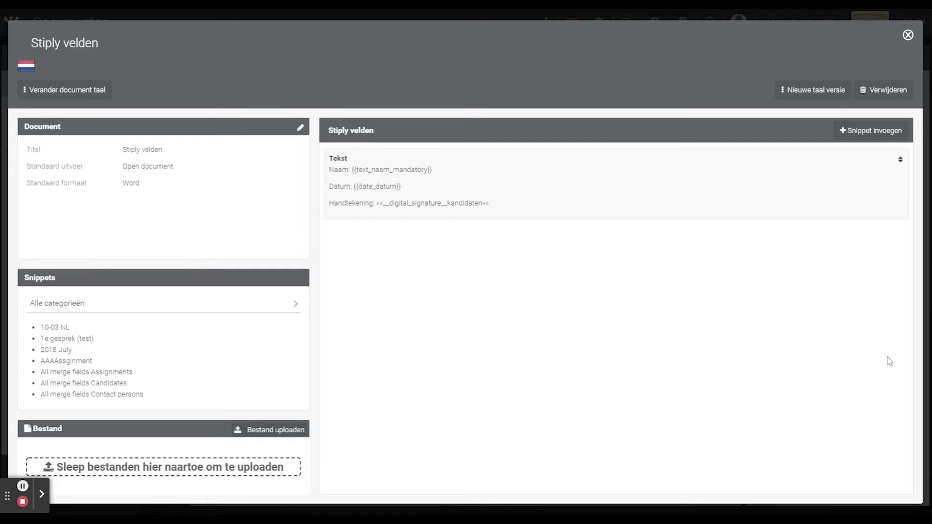
click(907, 37)
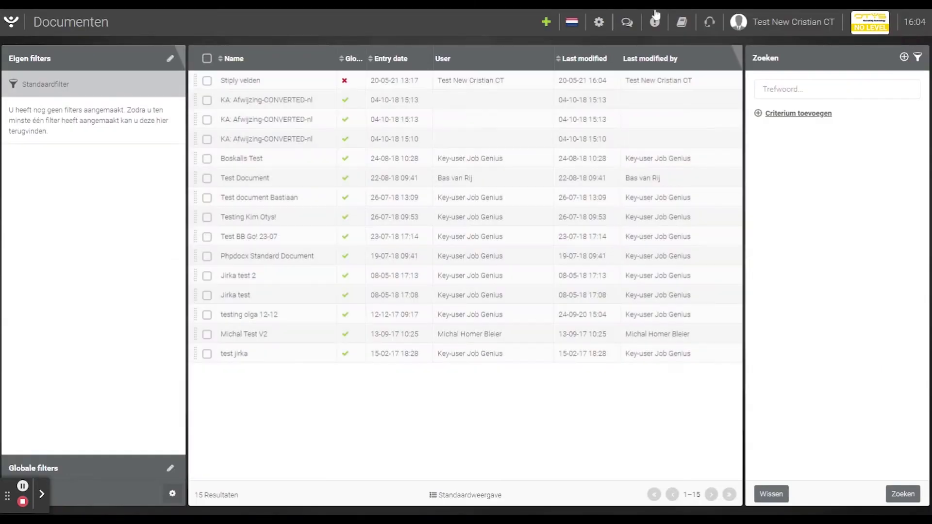
Step: Open the Dossier of the most recently created candidate in the Kandidaten module
click(11, 23)
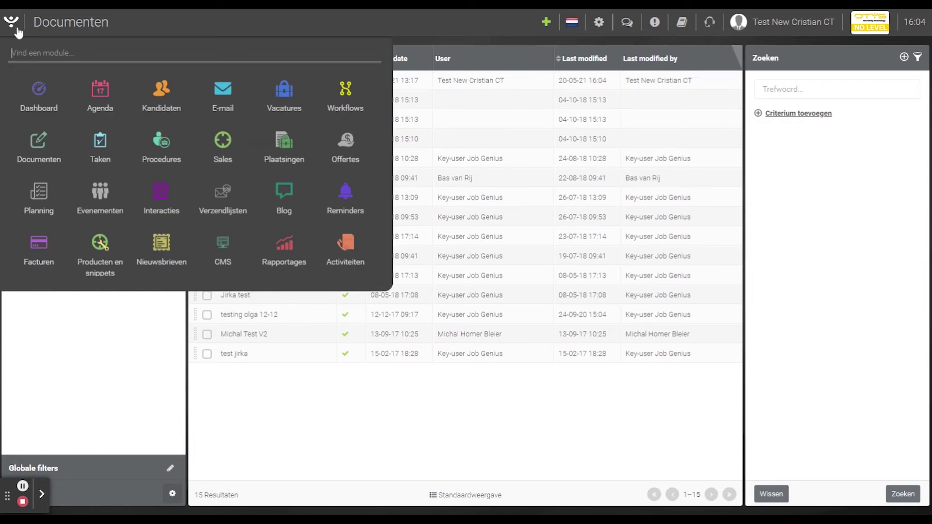
click(151, 111)
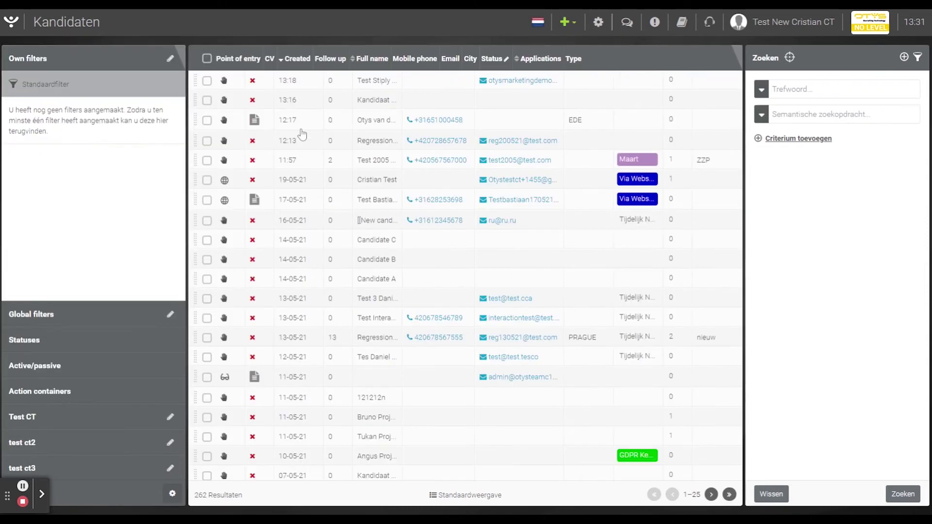
click(364, 80)
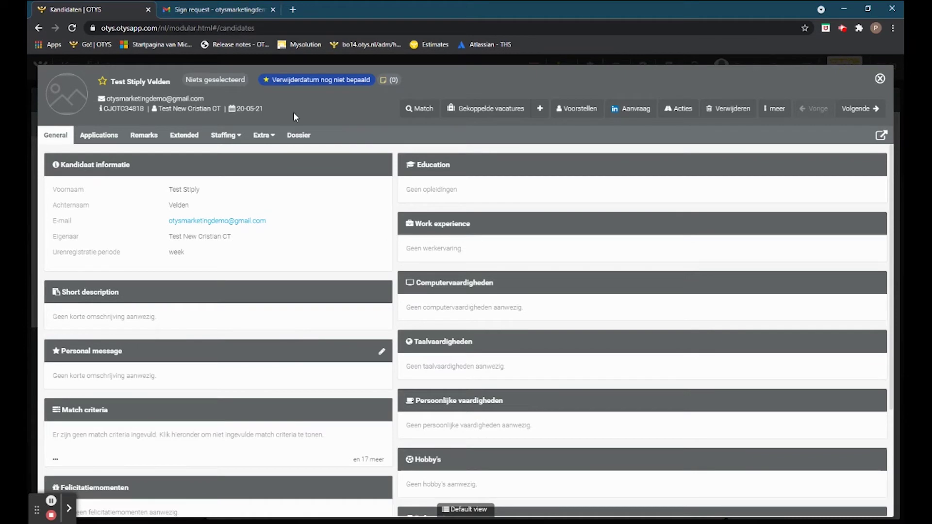
click(298, 136)
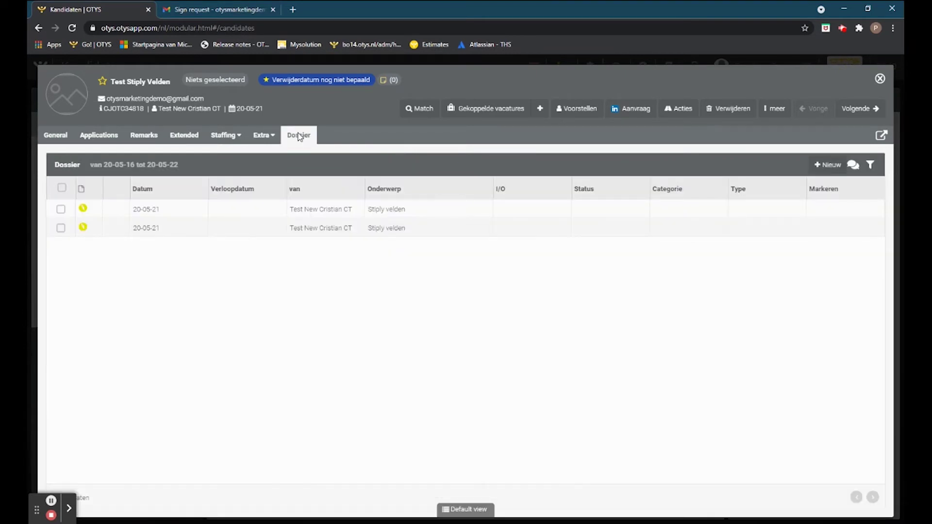
Step: Create a standard document in the candidate's dossier from "Stiply velden" in Pdf format, keeping Verstuur naar Stiply enabled
click(816, 170)
click(801, 241)
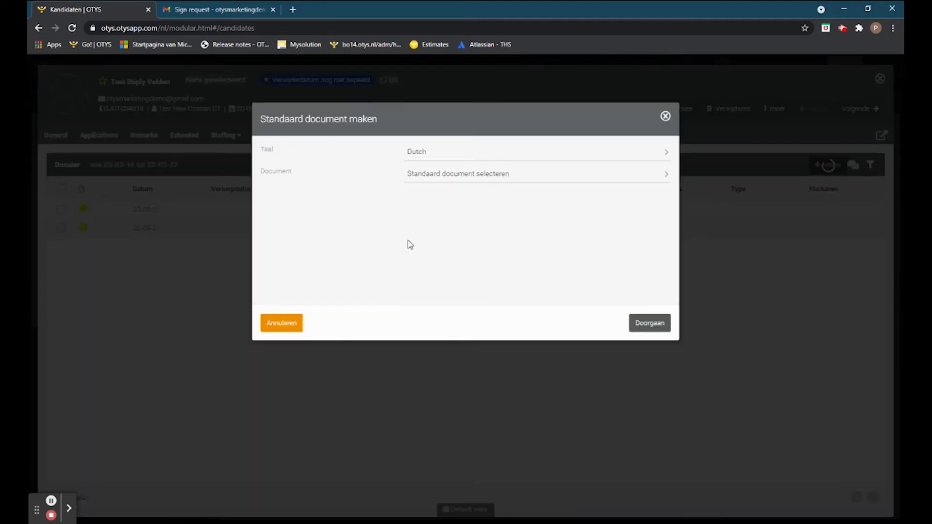
click(485, 175)
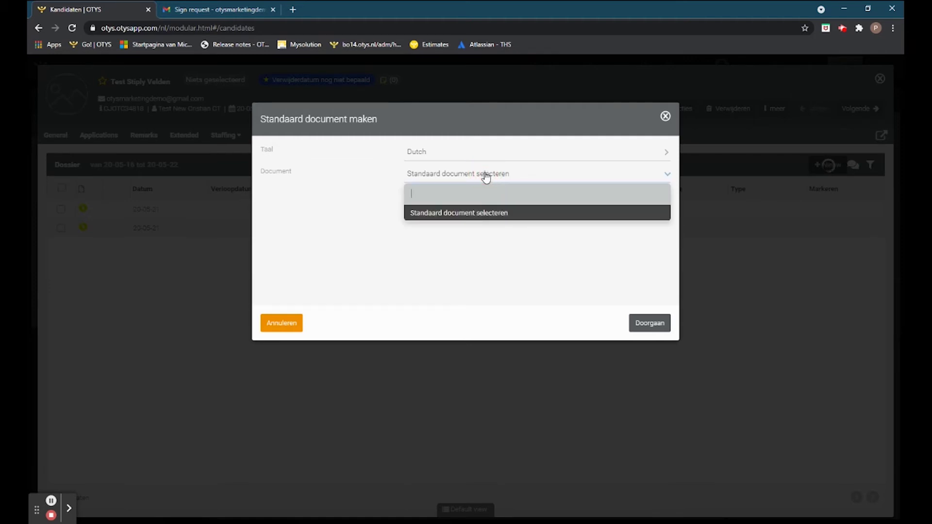
text(st)
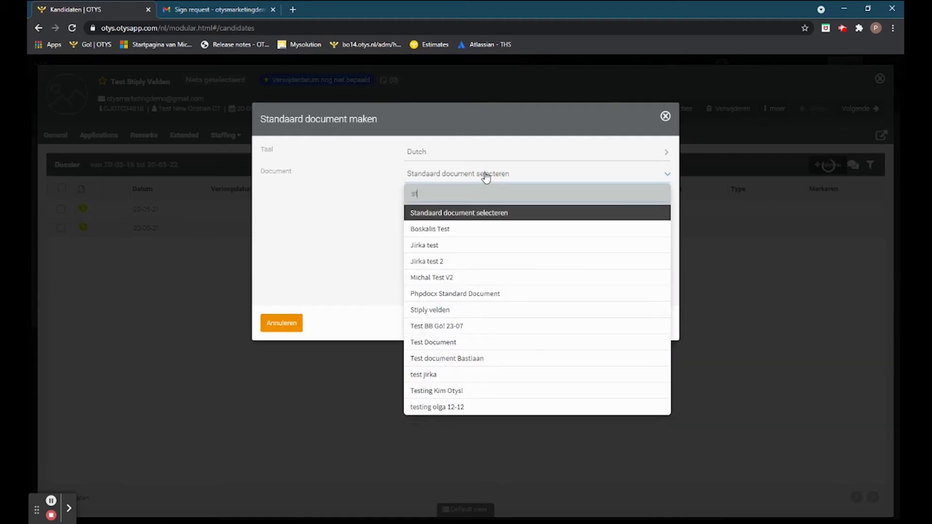
click(461, 313)
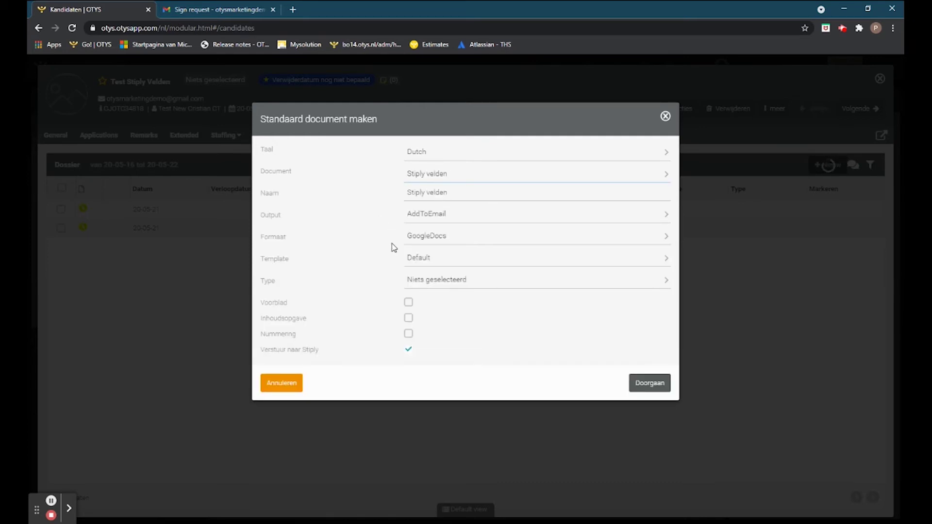
click(448, 238)
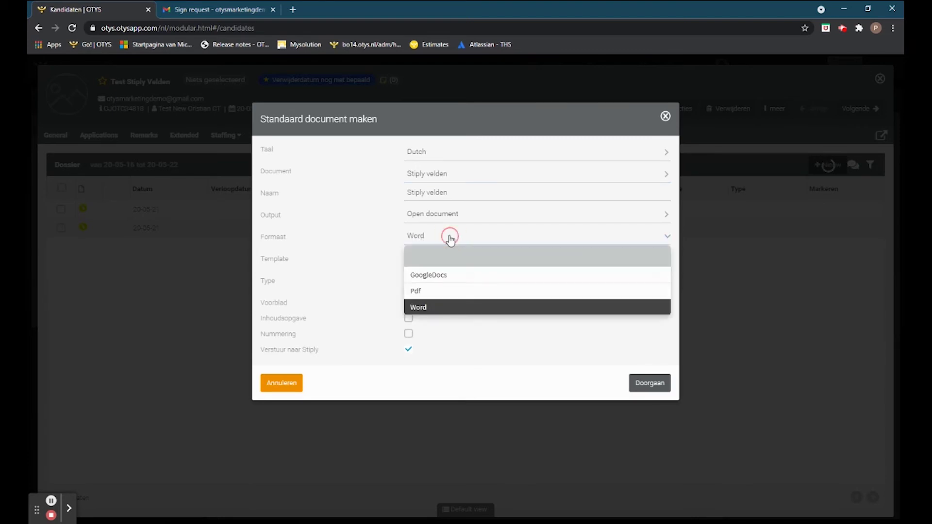
click(437, 292)
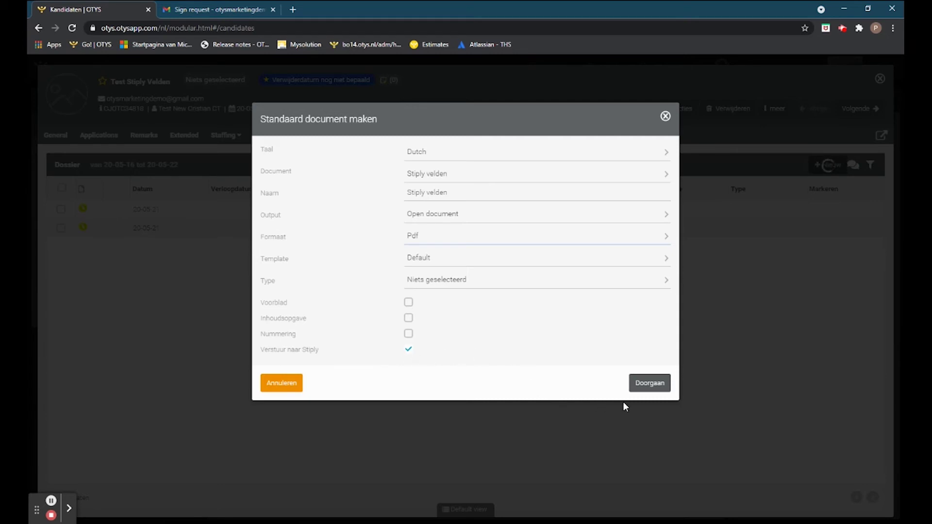
click(646, 389)
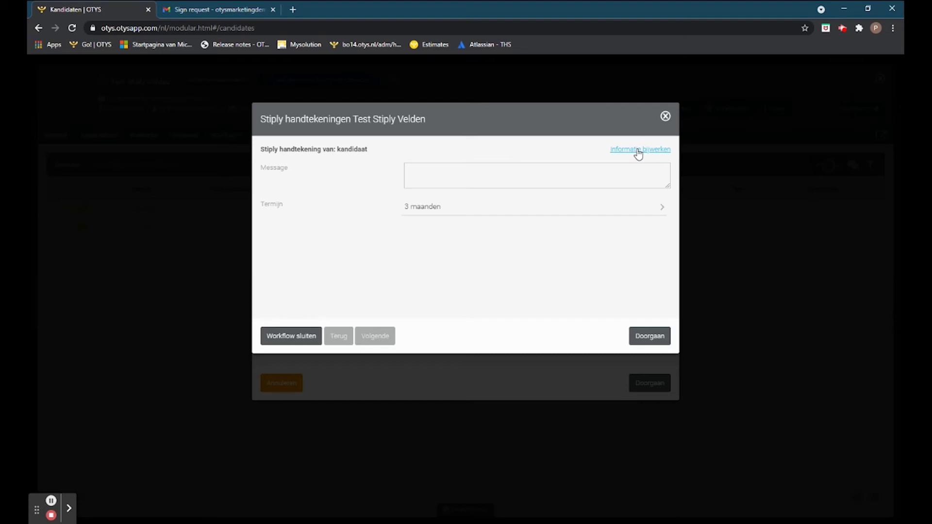
Step: Add the candidate as signer for the Stiply signature and send the document to Stiply with a 3 maanden term
click(637, 150)
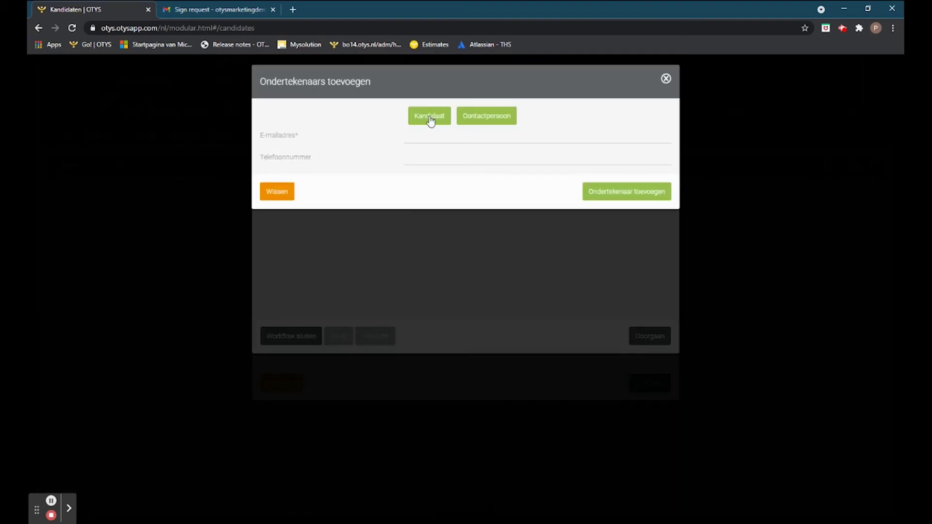
click(428, 118)
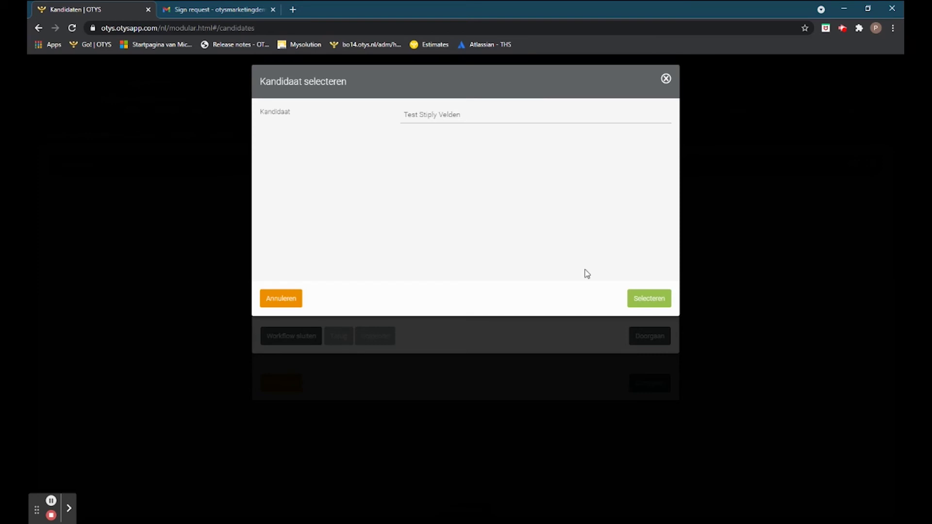
click(640, 299)
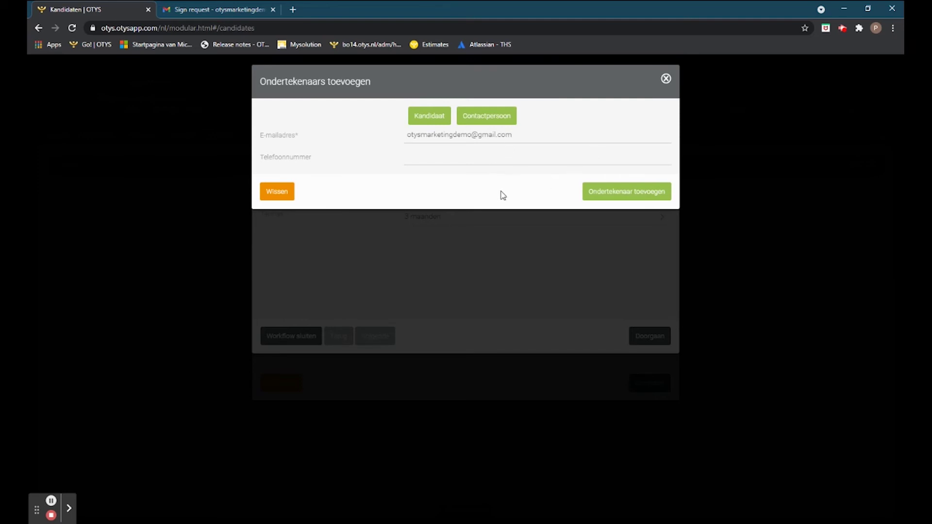
click(628, 194)
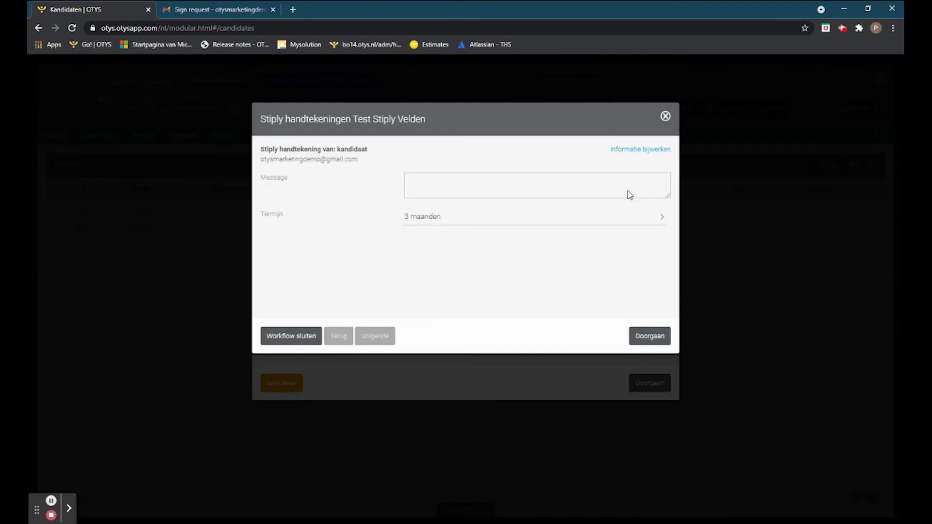
click(645, 344)
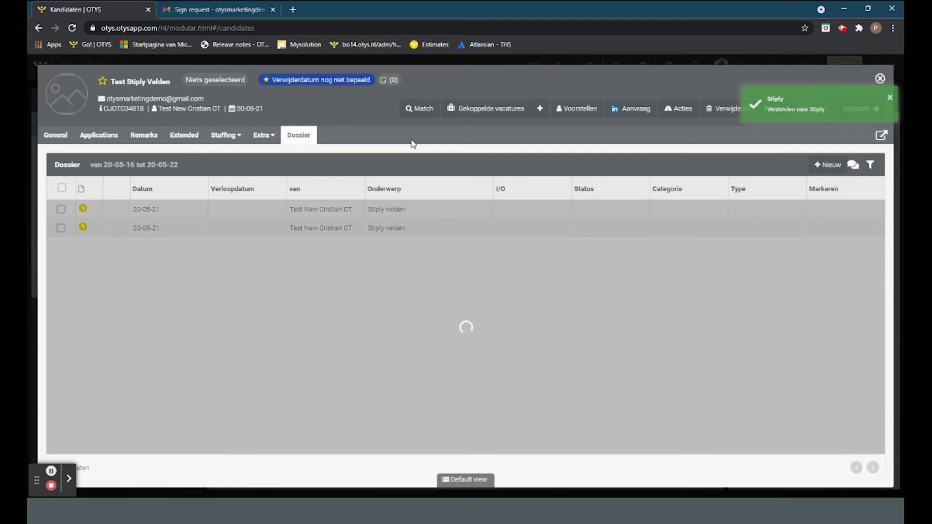
Step: Switch to the Gmail inbox, open the newest "Sign request" email and open its document for viewing and signing
click(227, 10)
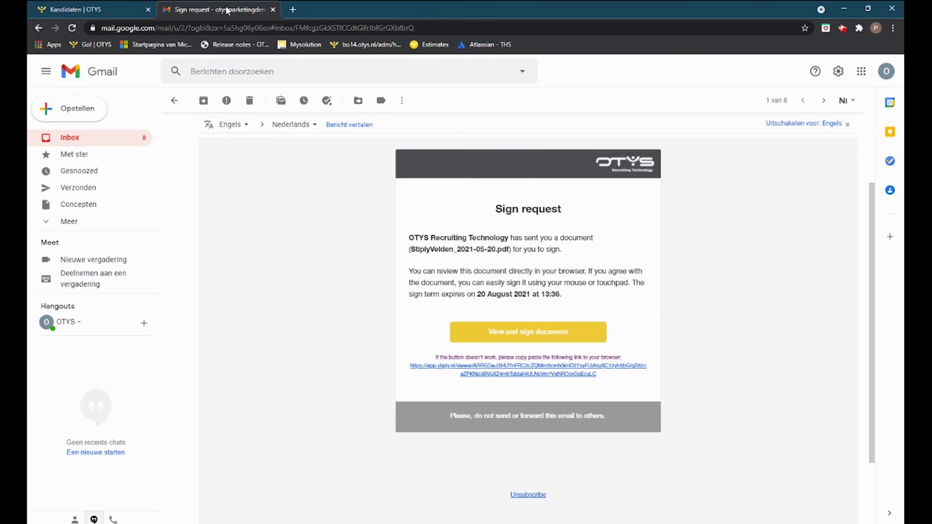
click(175, 100)
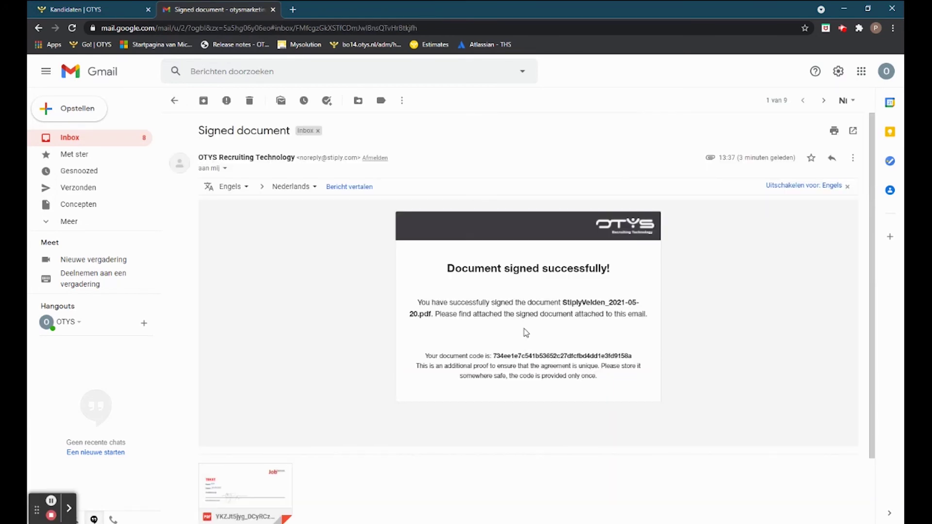
click(174, 100)
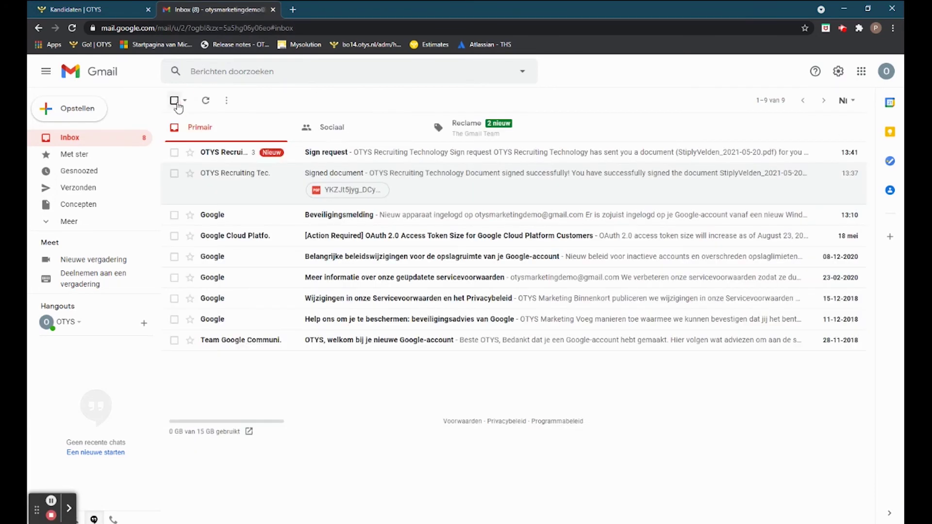
click(241, 156)
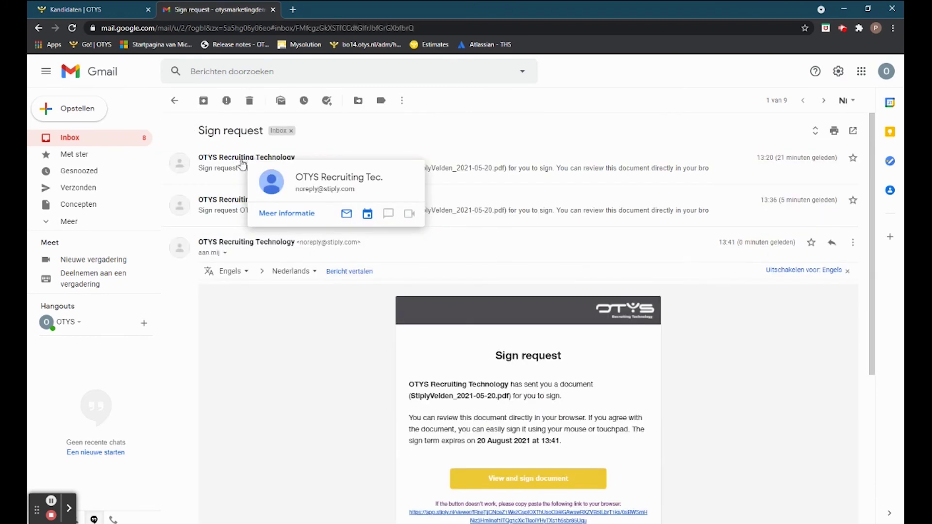
click(538, 483)
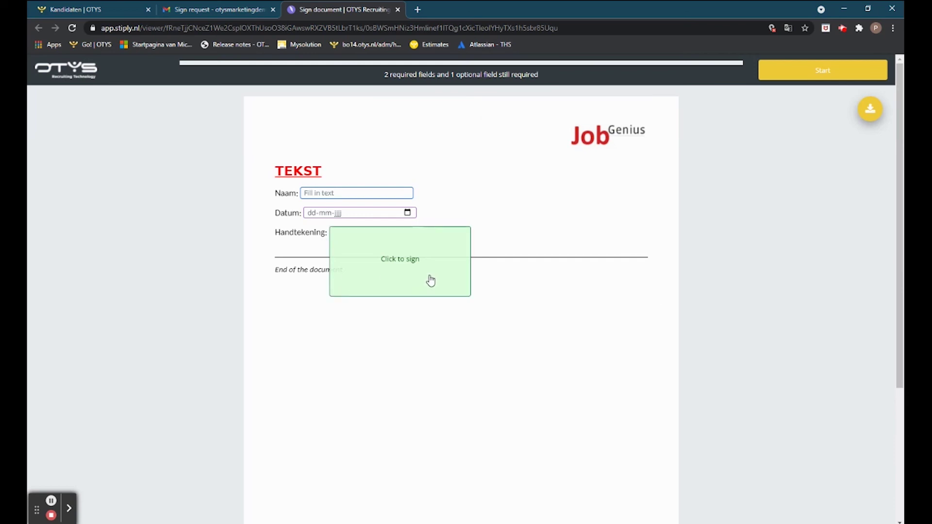
Step: Fill in the document's Naam field with "OTYS" and set Datum to 22-05-2021
click(355, 189)
text(OTYS)
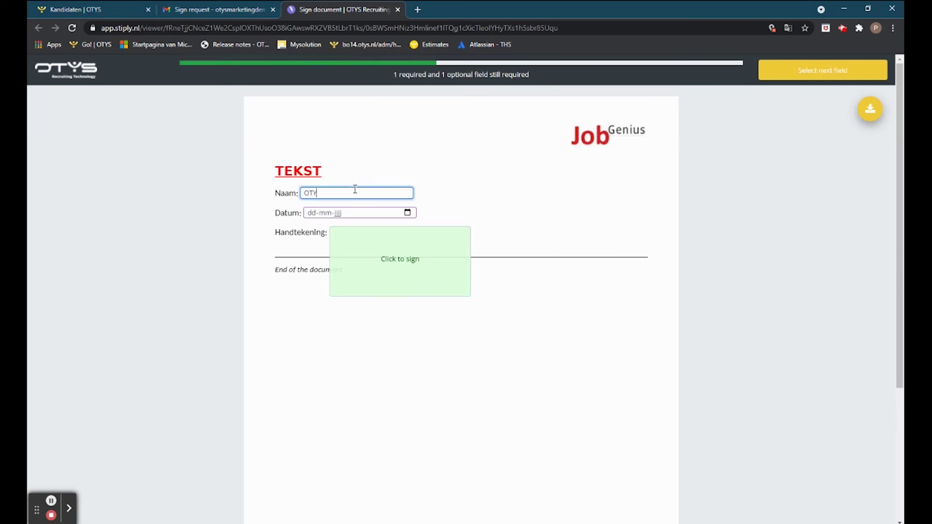
click(407, 213)
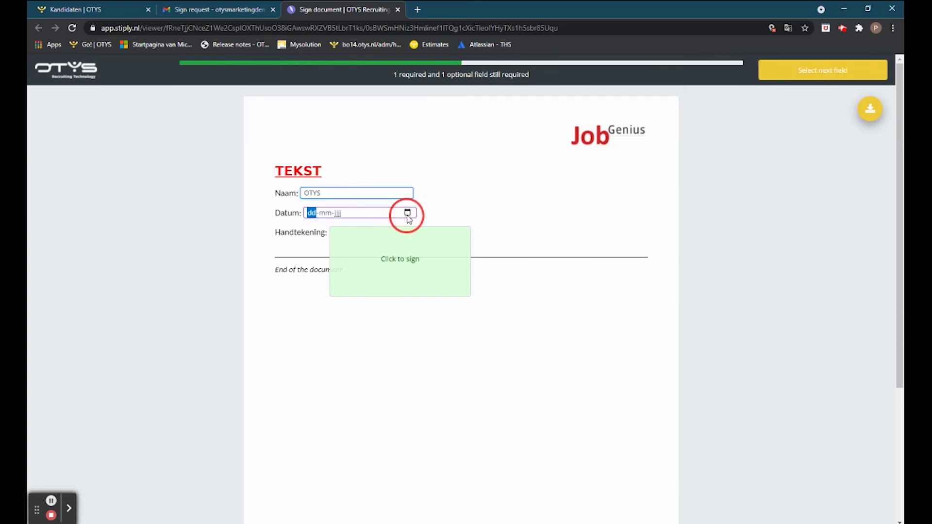
click(391, 310)
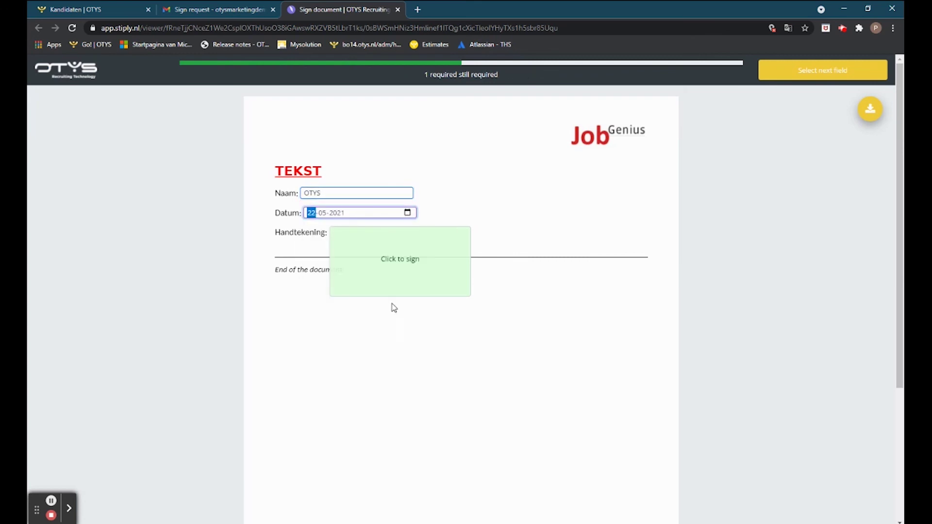
Step: Place a signature in the Handtekening field, enter "OTYS" as the signer's first and last name, and agree to submit the document
click(393, 251)
click(618, 362)
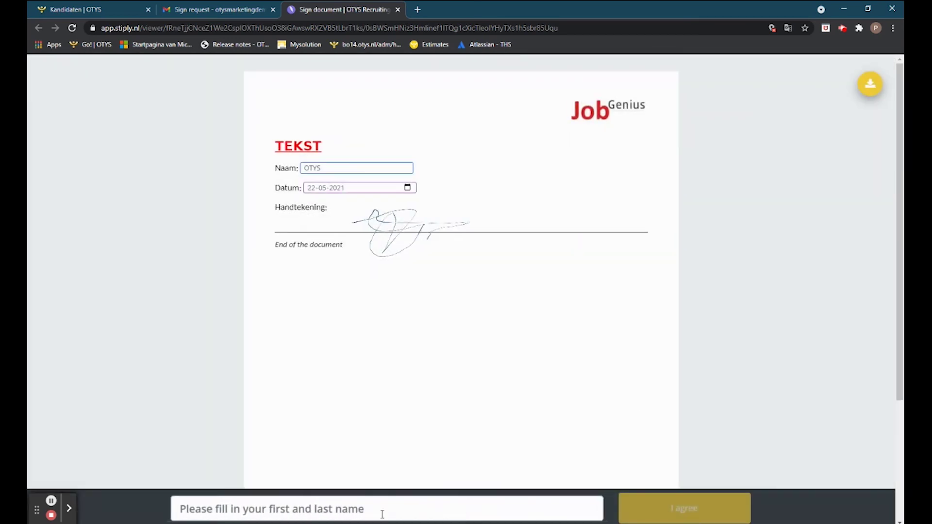
click(381, 514)
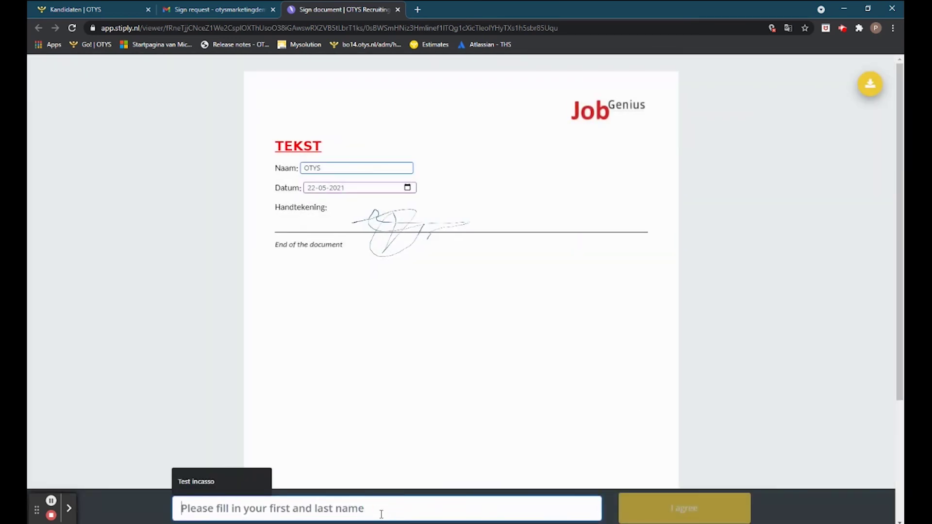
text(OTYS)
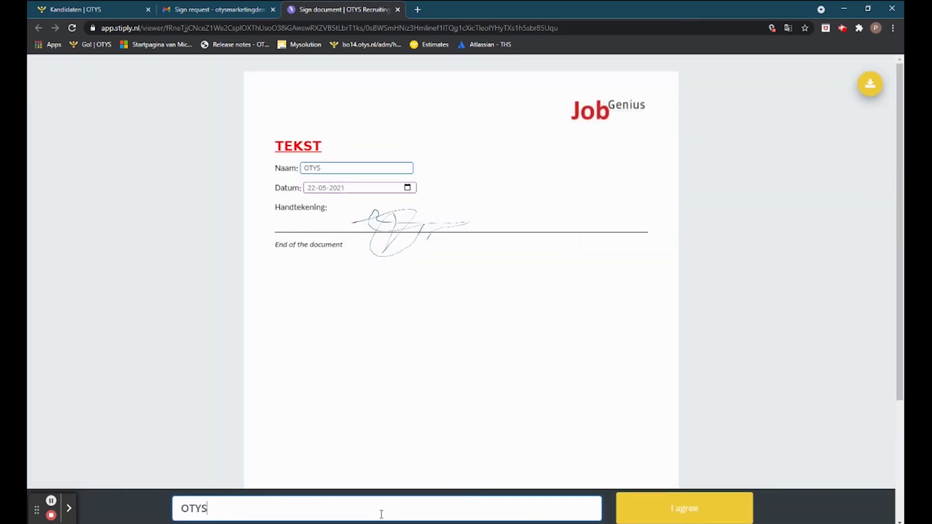
click(681, 514)
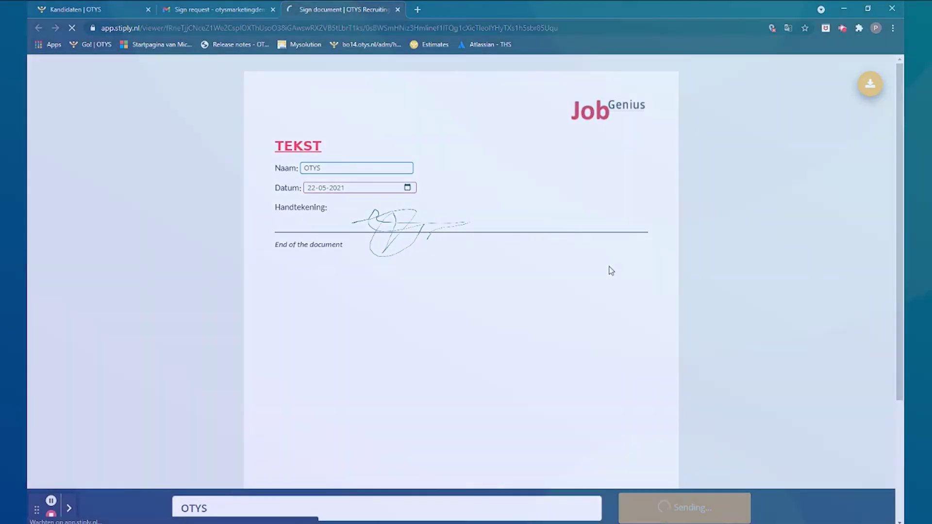